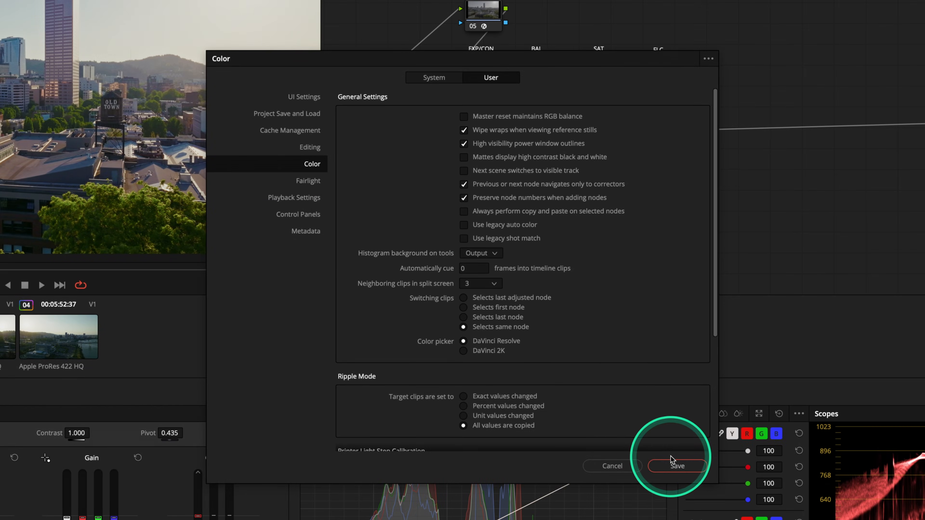
Save the Color preferences and step through the following timeline clips to check which node stays selected
{"action": "left_click", "coordinate": [677, 467]}
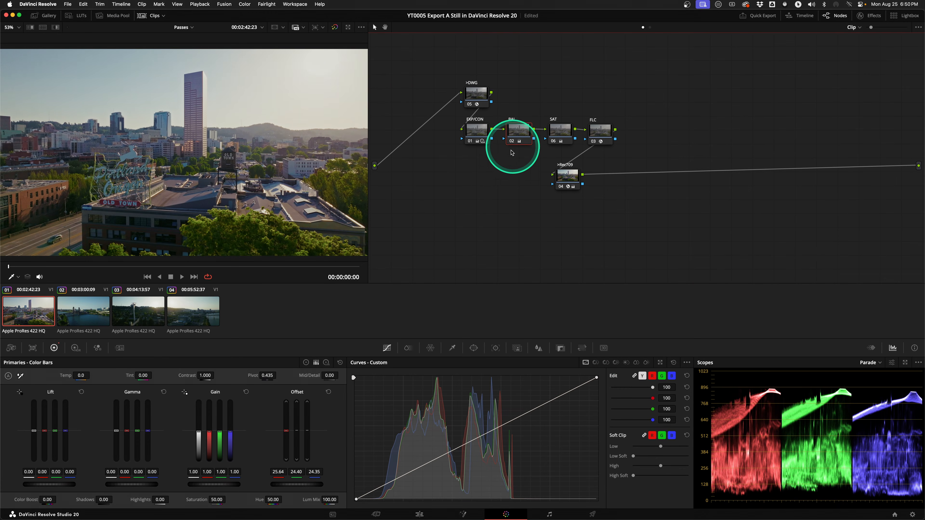
{"action": "key", "text": "Down"}
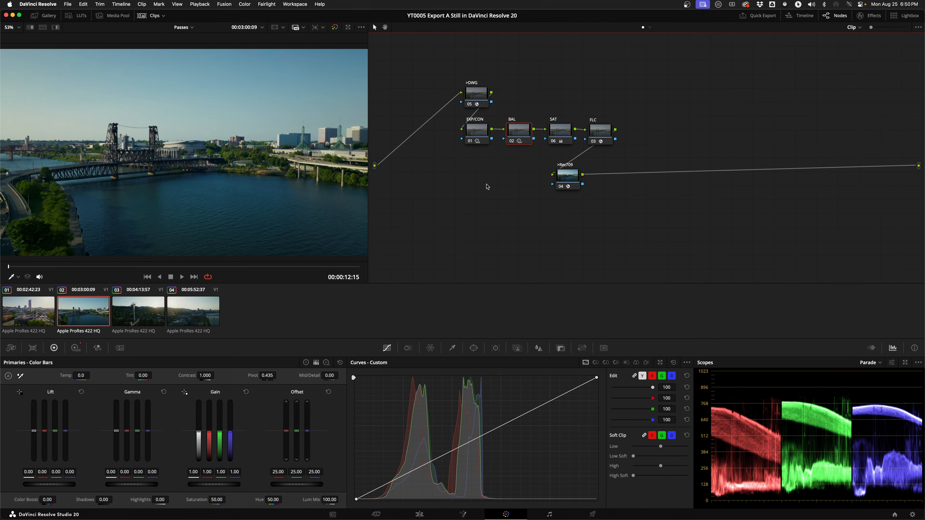
{"action": "key", "text": "Down"}
{"action": "key", "text": "Down"}
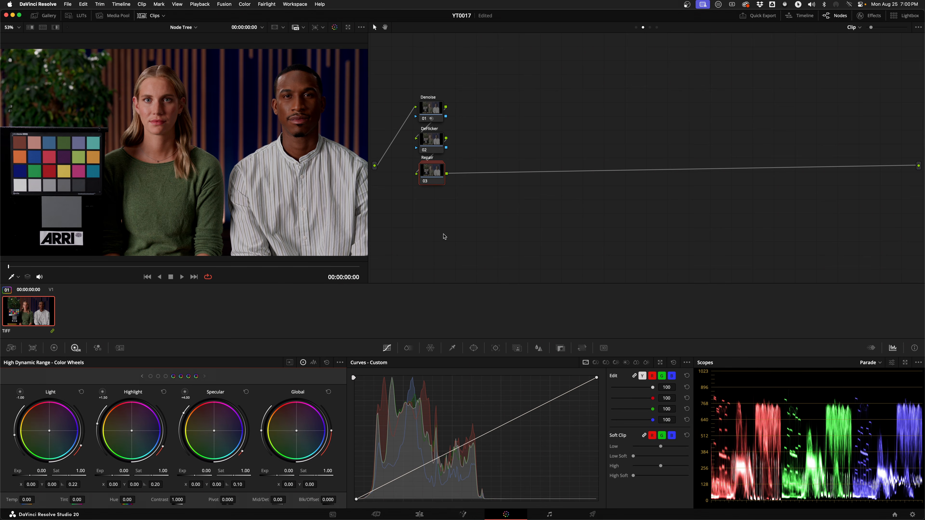
Add four serial nodes after the Repair node and label them Exp, Bal, Con and Sat
{"action": "key", "text": "alt+s"}
{"action": "key", "text": "alt+s"}
{"action": "key", "text": "alt+s"}
{"action": "key", "text": "alt+s"}
{"action": "left_click", "coordinate": [468, 178]}
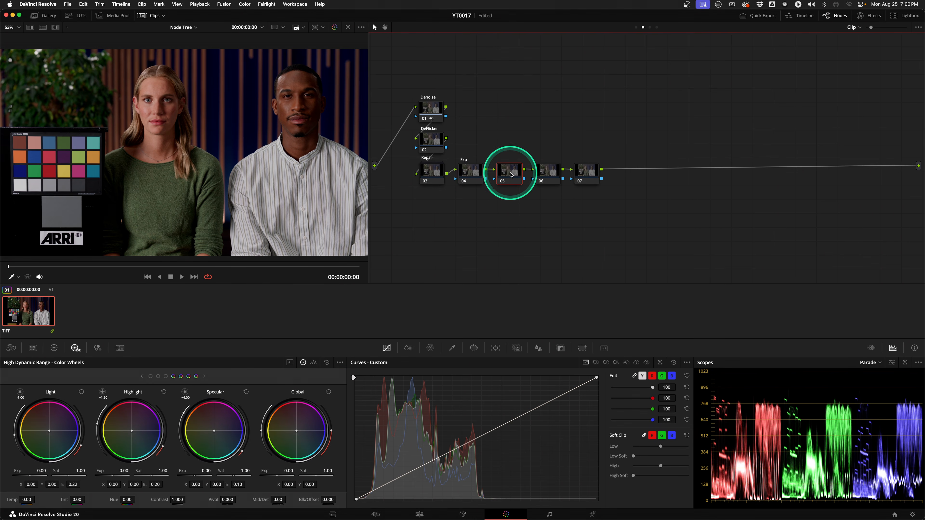
{"action": "left_click", "coordinate": [547, 175]}
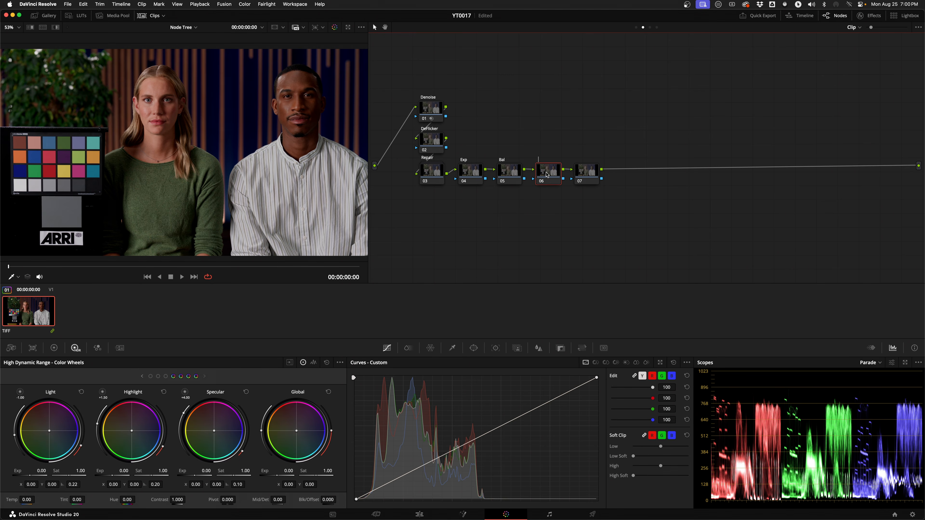
{"action": "double_click", "coordinate": [585, 174]}
{"action": "type", "text": "Sat"}
Try adjusting the Global exposure of the HDR wheels on the Exp node, and reset it
{"action": "left_click", "coordinate": [473, 178]}
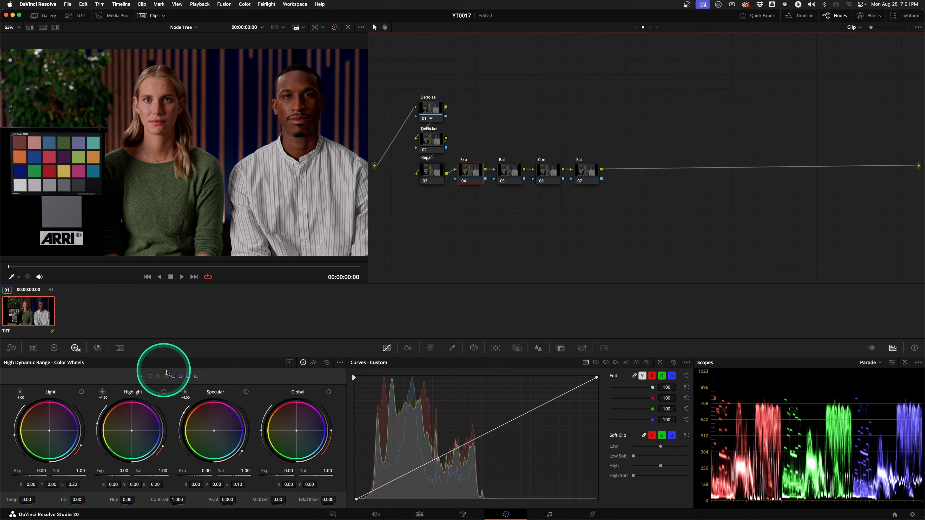
{"action": "mouse_move", "coordinate": [277, 475]}
{"action": "left_mouse_down"}
{"action": "mouse_move", "coordinate": [407, 471]}
{"action": "mouse_move", "coordinate": [228, 473]}
{"action": "mouse_move", "coordinate": [330, 478]}
{"action": "mouse_move", "coordinate": [231, 480]}
{"action": "mouse_move", "coordinate": [266, 472]}
{"action": "left_mouse_up"}
{"action": "double_click", "coordinate": [266, 471]}
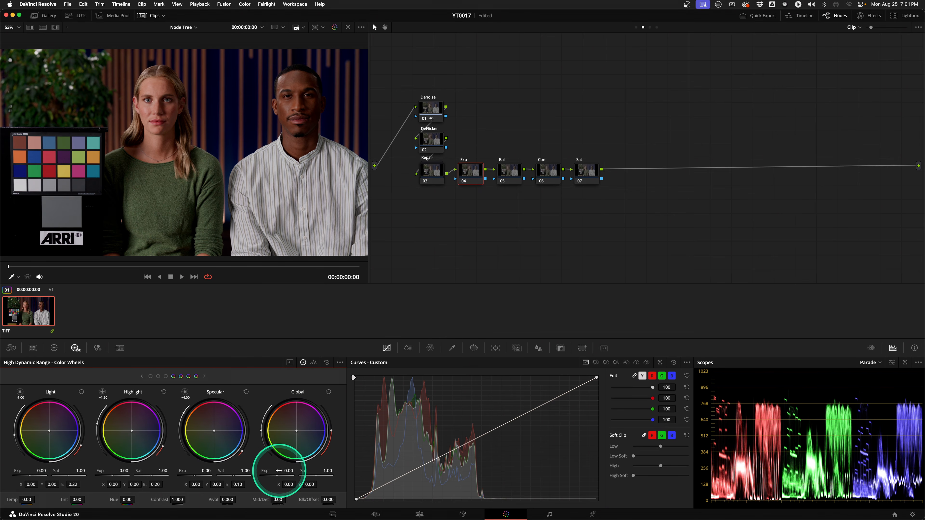
Set the Bal node's gamma to Linear and its Lum Mix to 0.00 in the Primaries color wheels
{"action": "left_click", "coordinate": [508, 177]}
{"action": "right_click", "coordinate": [508, 178]}
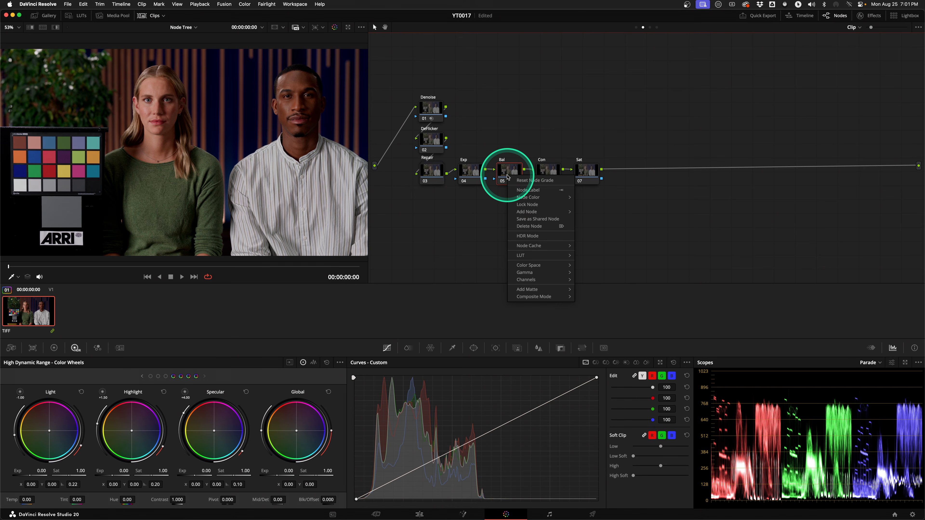
{"action": "mouse_move", "coordinate": [553, 273]}
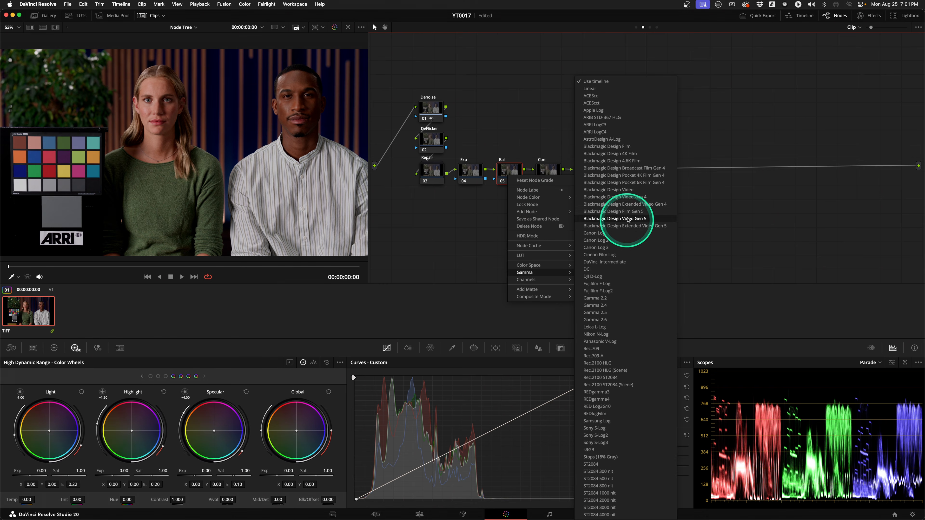
{"action": "left_click", "coordinate": [592, 96]}
{"action": "left_click", "coordinate": [54, 348]}
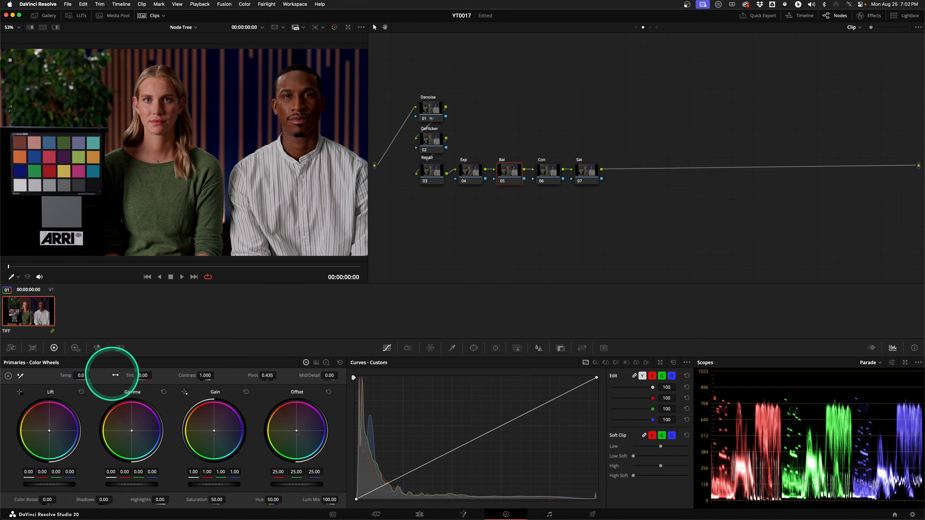
{"action": "left_click_drag", "start_coordinate": [329, 502], "coordinate": [125, 494]}
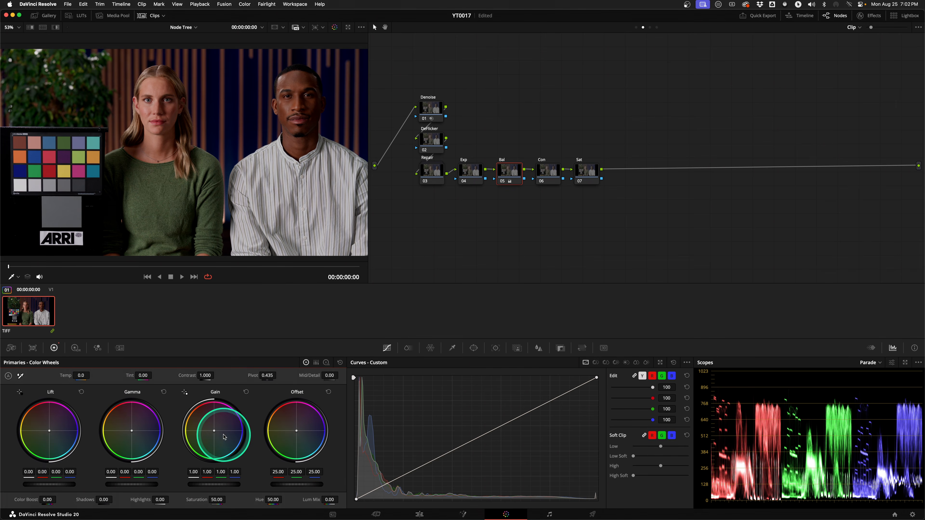
Set the Con node's pivot to 0.336 and try contrast adjustments, changing the scope to Vectorscope
{"action": "left_click", "coordinate": [552, 177]}
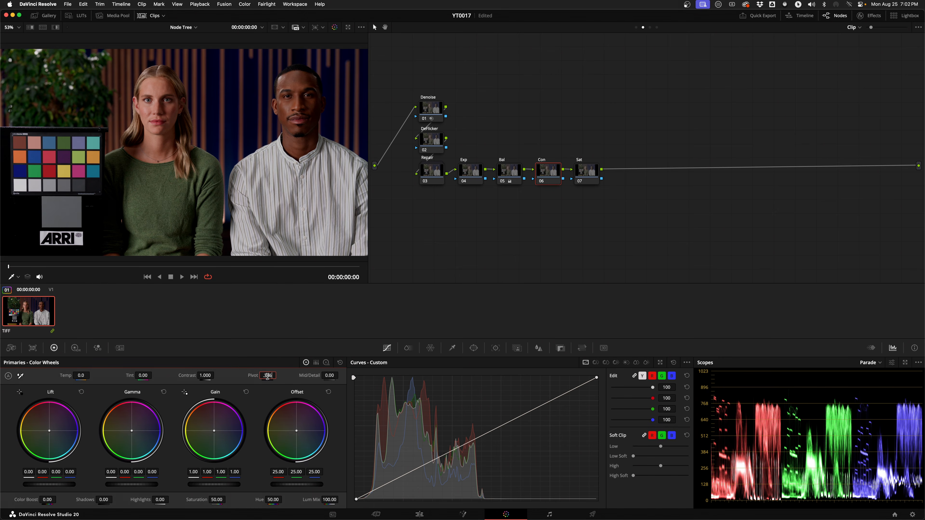
{"action": "mouse_move", "coordinate": [203, 373]}
{"action": "left_mouse_down"}
{"action": "mouse_move", "coordinate": [240, 375]}
{"action": "mouse_move", "coordinate": [192, 375]}
{"action": "left_mouse_up"}
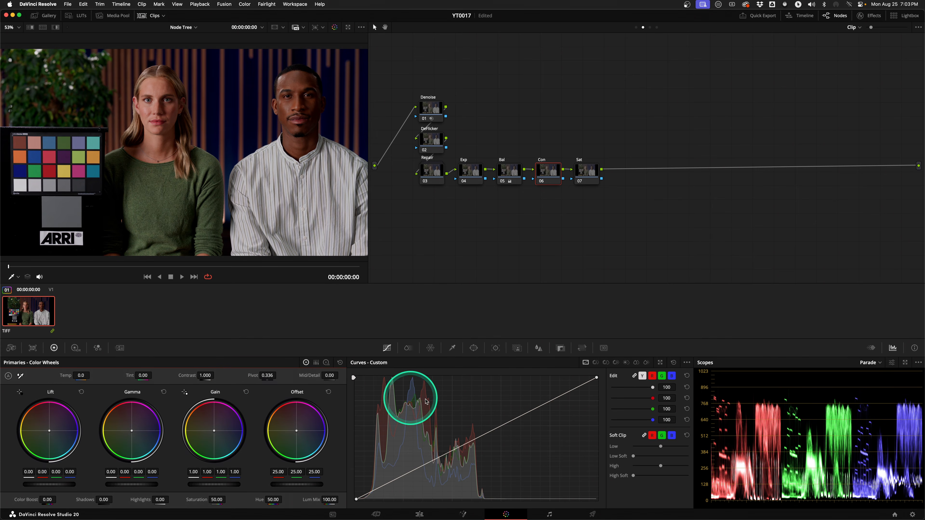
{"action": "left_click", "coordinate": [879, 363]}
{"action": "left_click", "coordinate": [881, 388]}
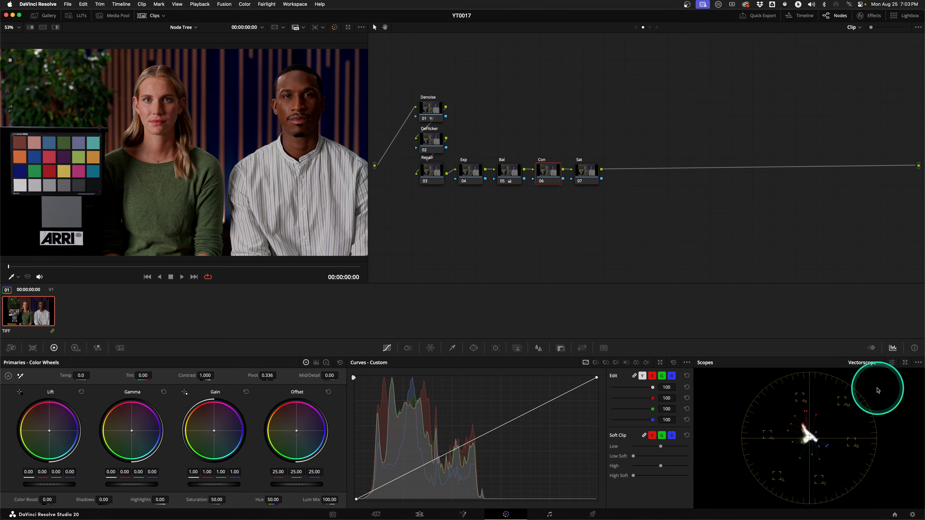
{"action": "mouse_move", "coordinate": [207, 374]}
{"action": "left_mouse_down"}
{"action": "mouse_move", "coordinate": [254, 378]}
{"action": "mouse_move", "coordinate": [178, 374]}
{"action": "mouse_move", "coordinate": [256, 384]}
{"action": "mouse_move", "coordinate": [190, 376]}
{"action": "left_mouse_up"}
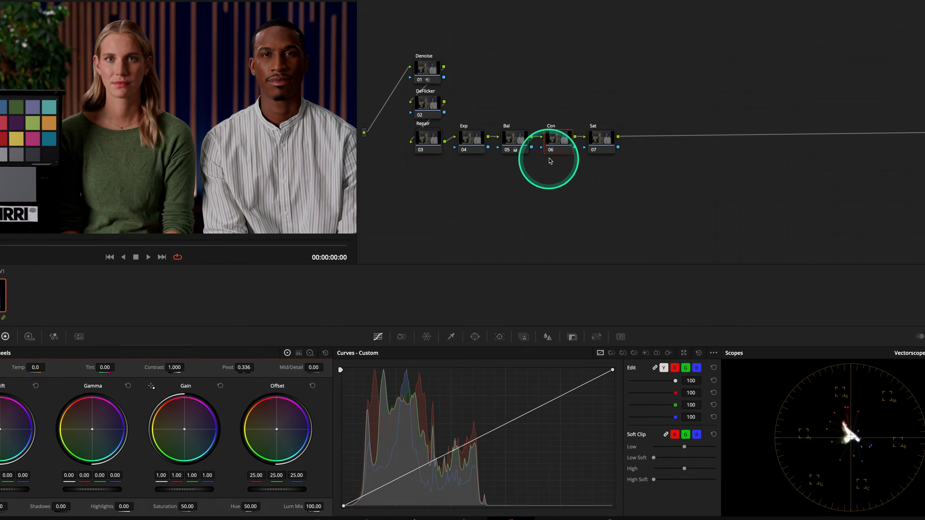
Set the Con node's composite mode to Luminosity and try a contrast adjustment
{"action": "right_click", "coordinate": [550, 181]}
{"action": "mouse_move", "coordinate": [660, 228]}
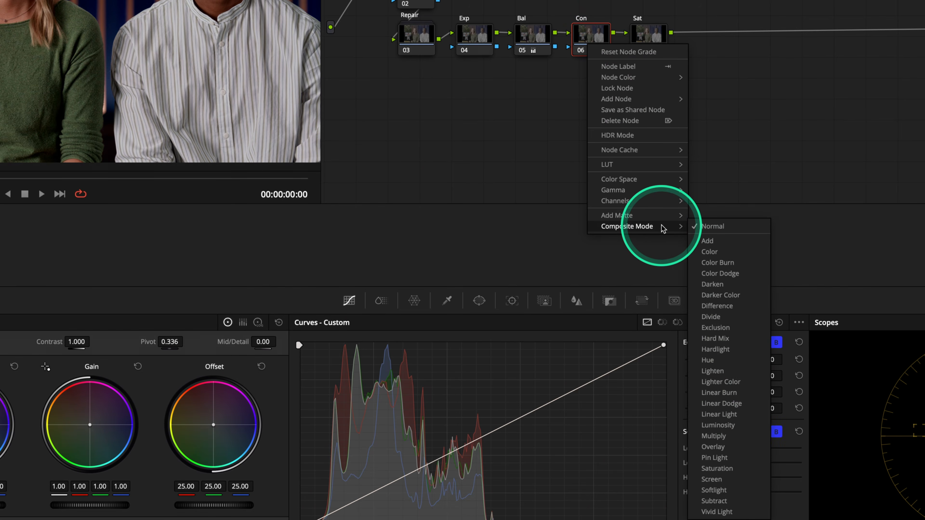
{"action": "left_click", "coordinate": [721, 426]}
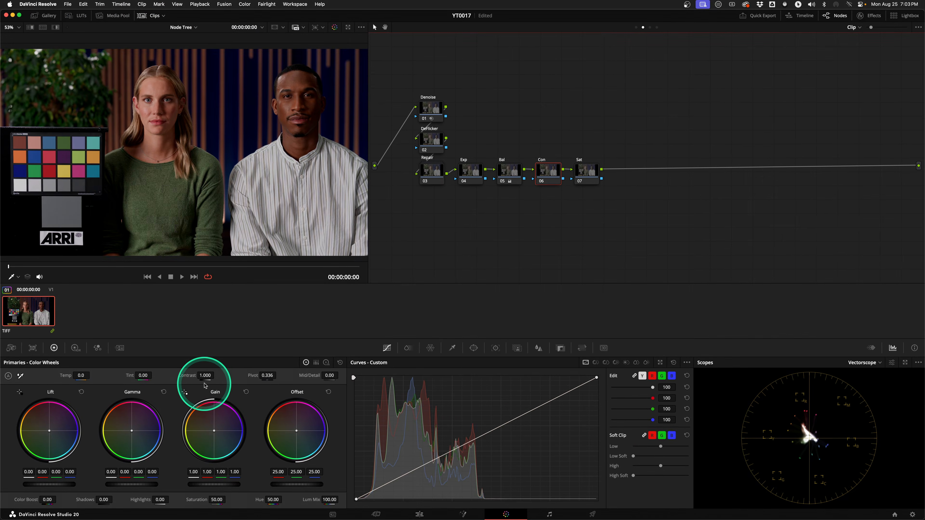
{"action": "mouse_move", "coordinate": [206, 385]}
{"action": "left_mouse_down"}
{"action": "mouse_move", "coordinate": [242, 379]}
{"action": "mouse_move", "coordinate": [171, 377]}
{"action": "mouse_move", "coordinate": [217, 379]}
{"action": "left_mouse_up"}
Change the Sat node's color space and turn off two of its channels
{"action": "left_click", "coordinate": [590, 177]}
{"action": "right_click", "coordinate": [590, 176]}
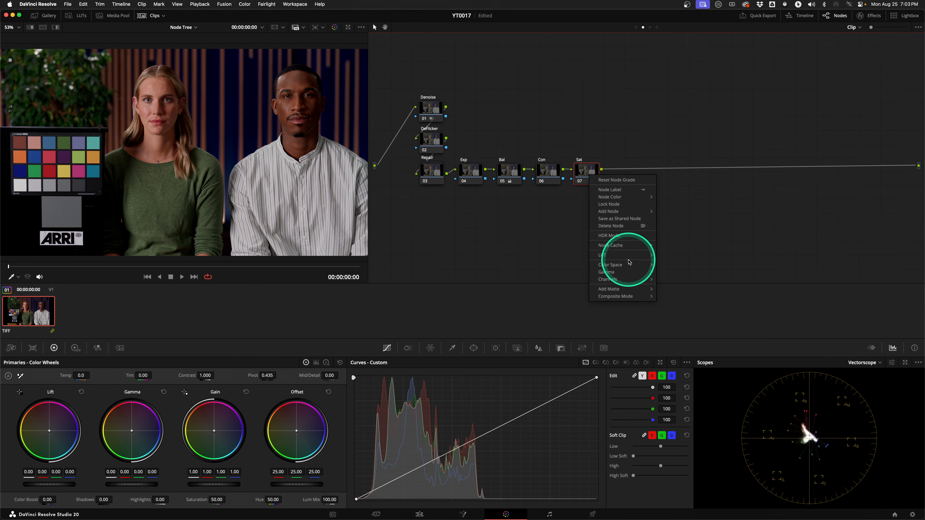
{"action": "mouse_move", "coordinate": [610, 264]}
{"action": "left_click", "coordinate": [674, 377]}
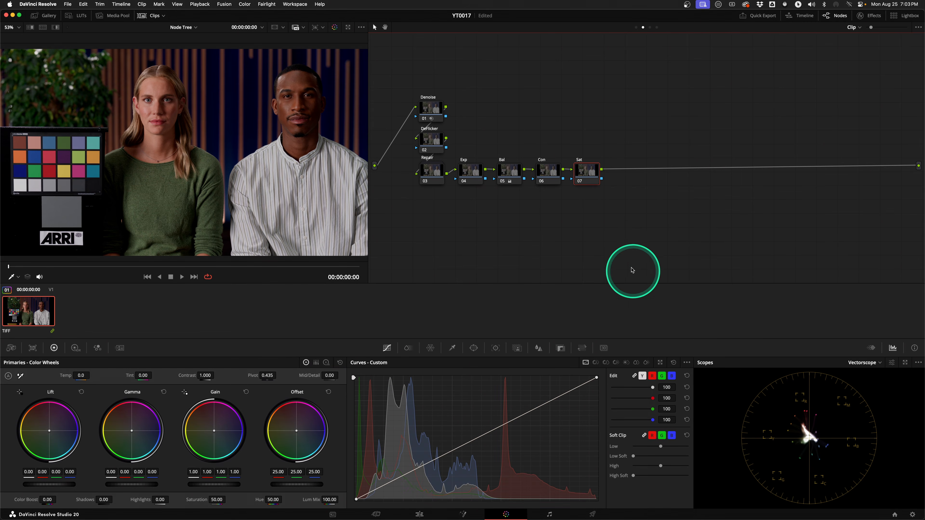
{"action": "right_click", "coordinate": [587, 178]}
{"action": "left_click", "coordinate": [666, 281]}
{"action": "right_click", "coordinate": [586, 178]}
{"action": "left_click", "coordinate": [670, 295]}
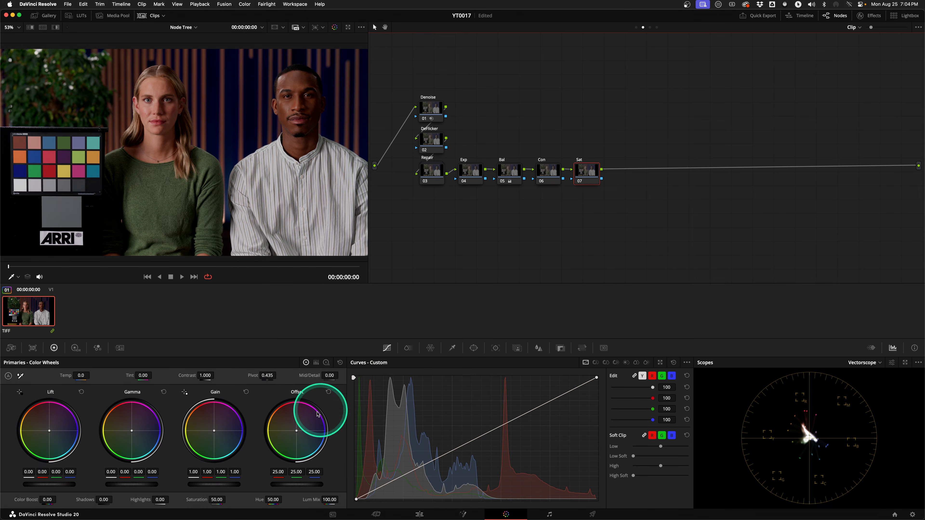
Set the Sat node's Gain to 1.05 and Gamma to -0.01, and open ColorSlice
{"action": "mouse_move", "coordinate": [240, 484]}
{"action": "left_mouse_down"}
{"action": "mouse_move", "coordinate": [260, 488]}
{"action": "mouse_move", "coordinate": [225, 483]}
{"action": "mouse_move", "coordinate": [259, 485]}
{"action": "mouse_move", "coordinate": [237, 486]}
{"action": "left_mouse_up"}
{"action": "left_click_drag", "start_coordinate": [147, 484], "coordinate": [137, 484]}
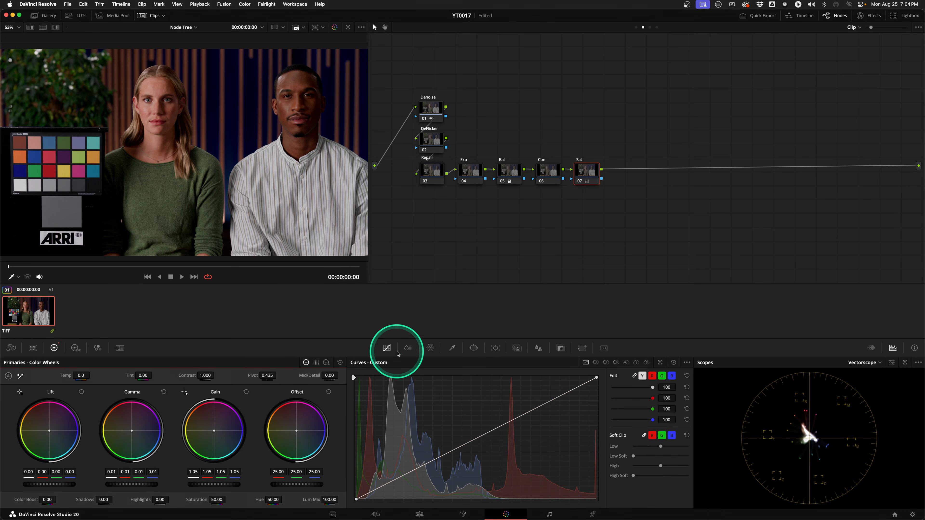
{"action": "left_click", "coordinate": [408, 348]}
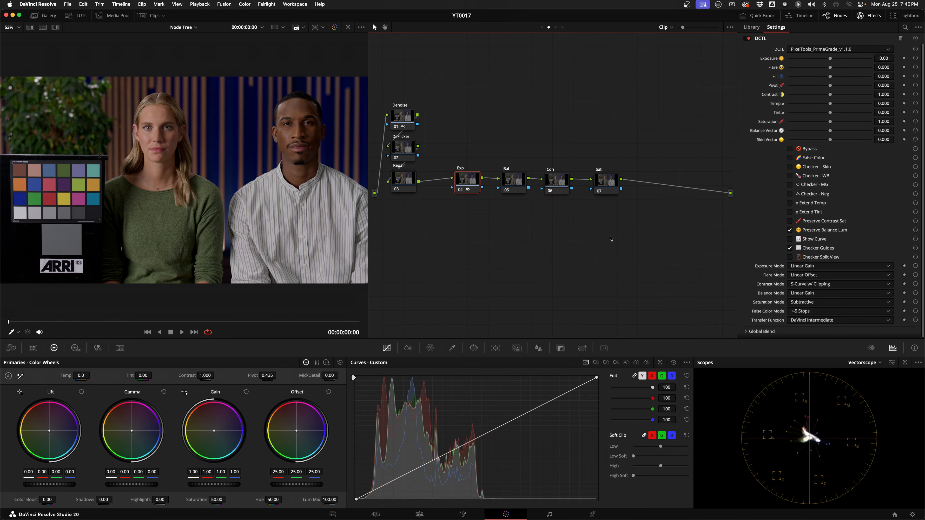
Preview the False Color and Checker - Skin overlays of the PrimeGrade DCTL, turning each one off again
{"action": "left_click", "coordinate": [790, 158]}
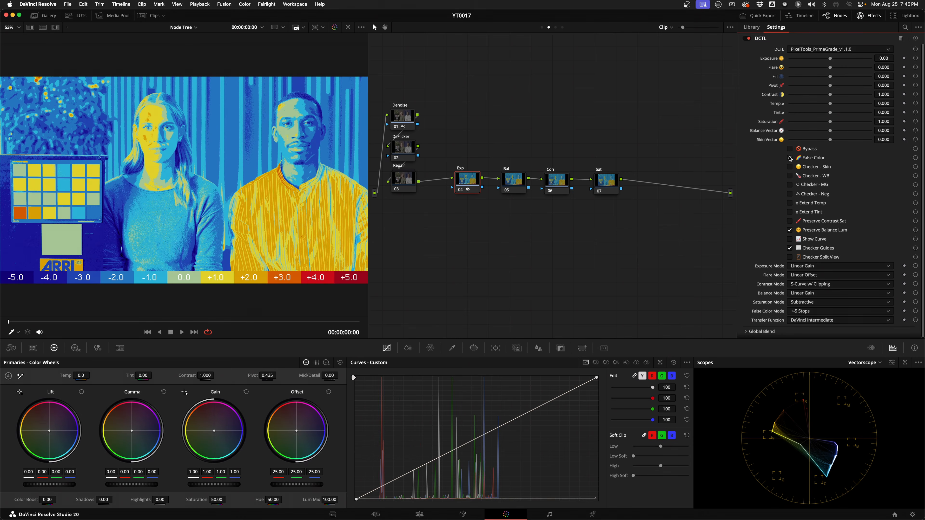
{"action": "left_click", "coordinate": [789, 158]}
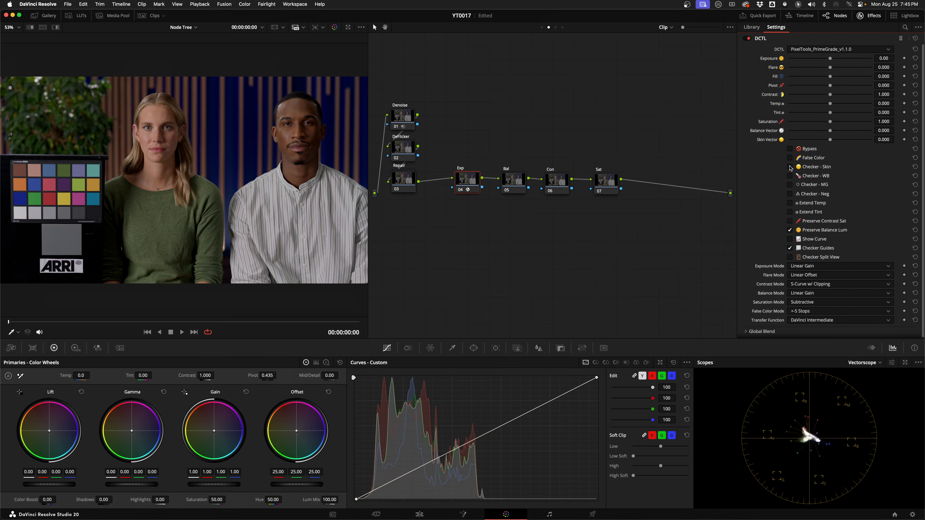
{"action": "left_click", "coordinate": [790, 167]}
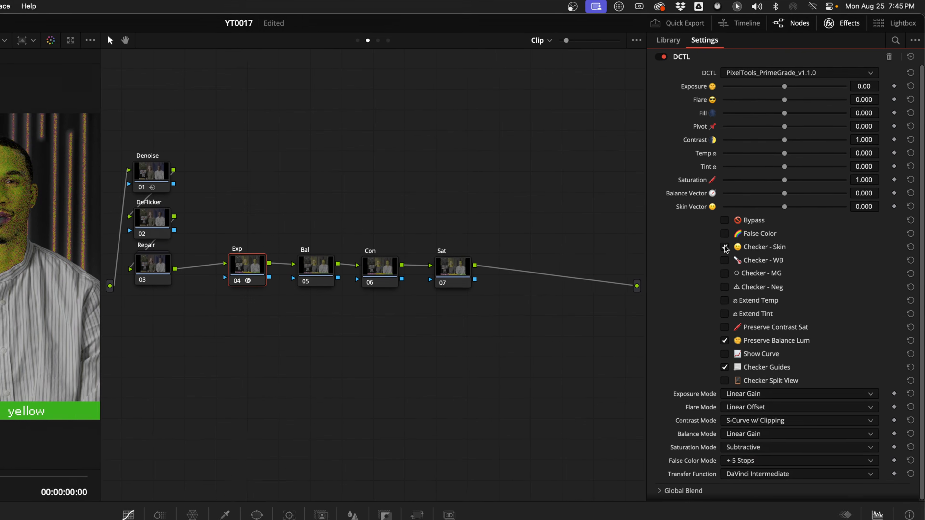
{"action": "left_click", "coordinate": [790, 167]}
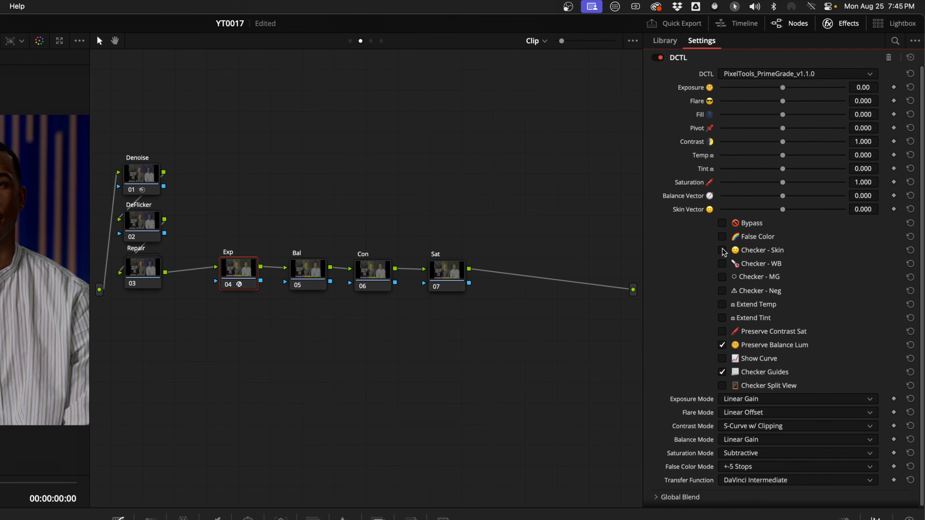
View the available Saturation Mode and Exposure Mode options of the PrimeGrade DCTL without changing them
{"action": "left_click", "coordinate": [760, 456]}
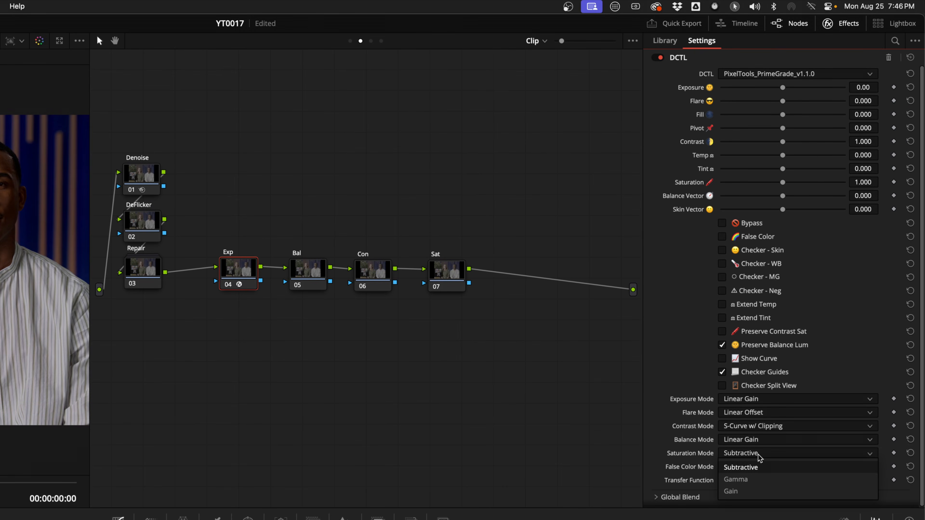
{"action": "left_click", "coordinate": [759, 457]}
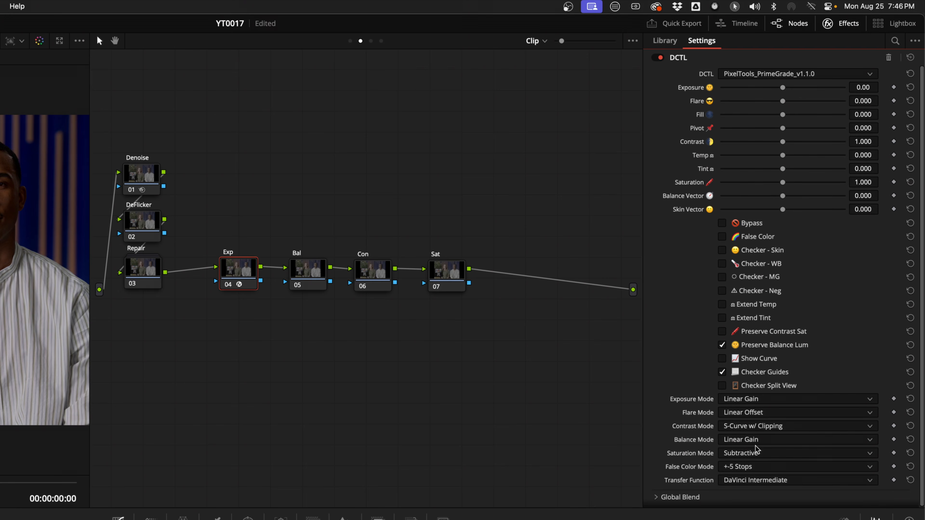
{"action": "left_click", "coordinate": [759, 402]}
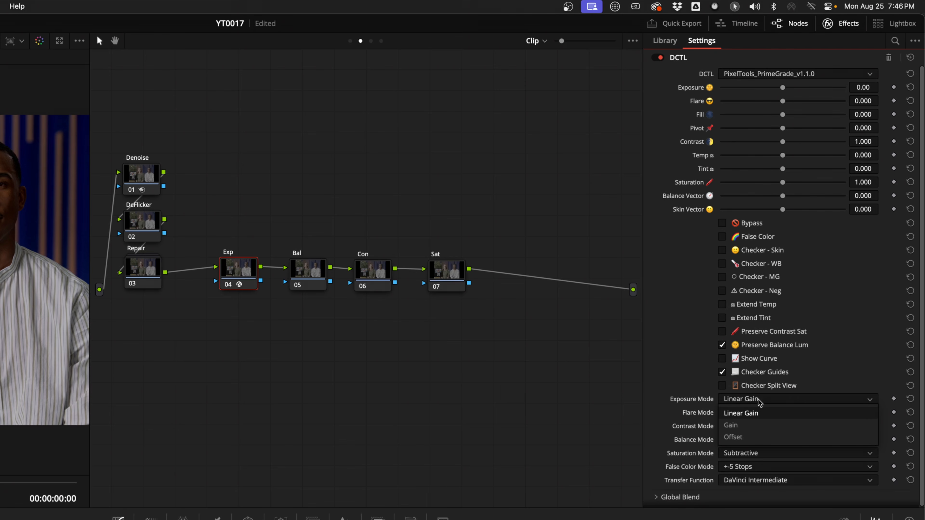
{"action": "left_click", "coordinate": [759, 402]}
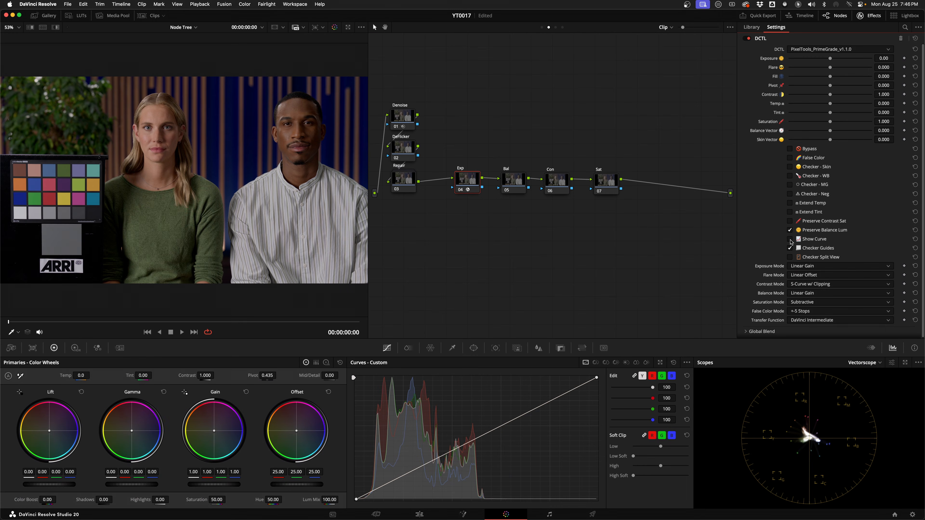
Enable Show Curve in the PrimeGrade DCTL on the Exp node and raise its Contrast
{"action": "left_click", "coordinate": [790, 240]}
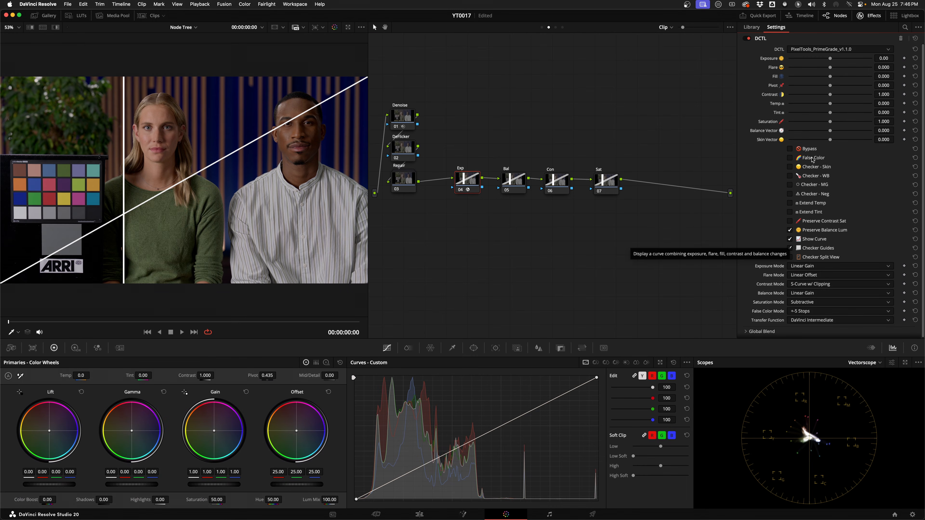
{"action": "left_click_drag", "start_coordinate": [830, 95], "coordinate": [852, 97]}
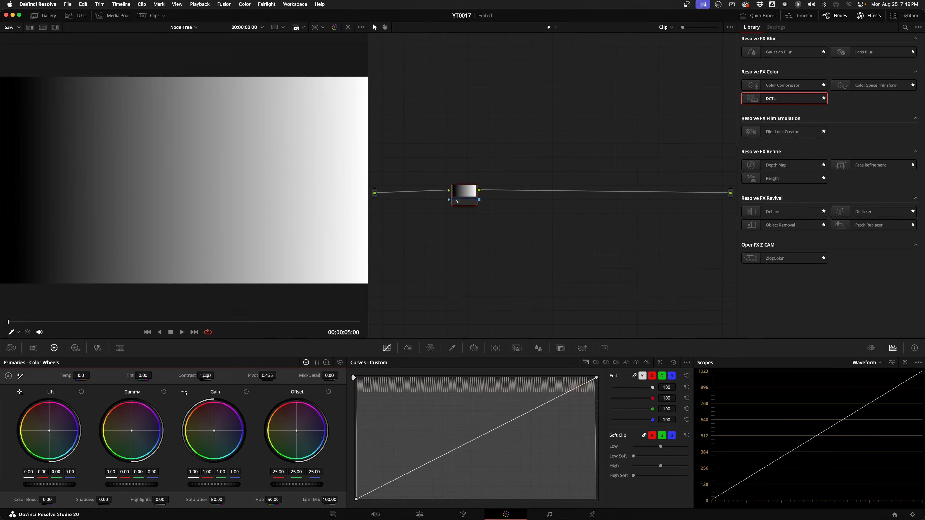
Raise the contrast of node 01 on the greyscale ramp to 1.454
{"action": "left_click_drag", "start_coordinate": [206, 377], "coordinate": [216, 375]}
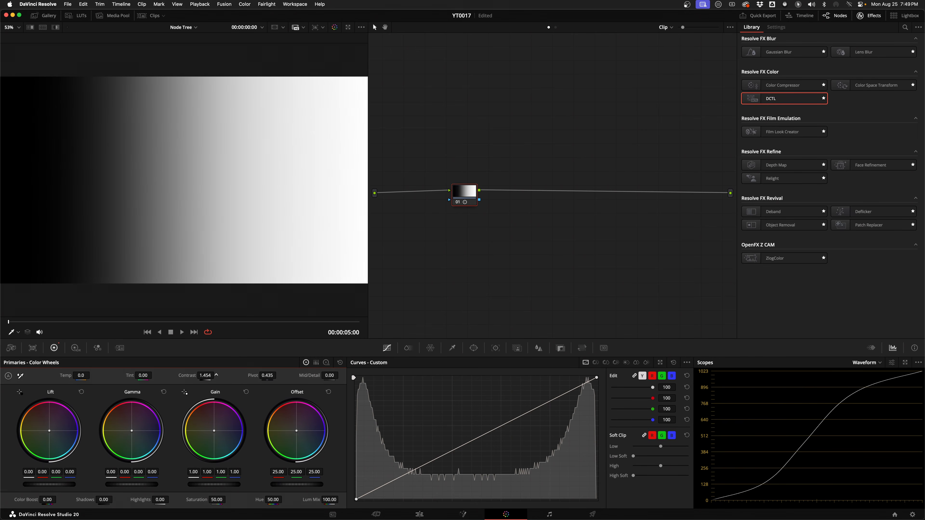